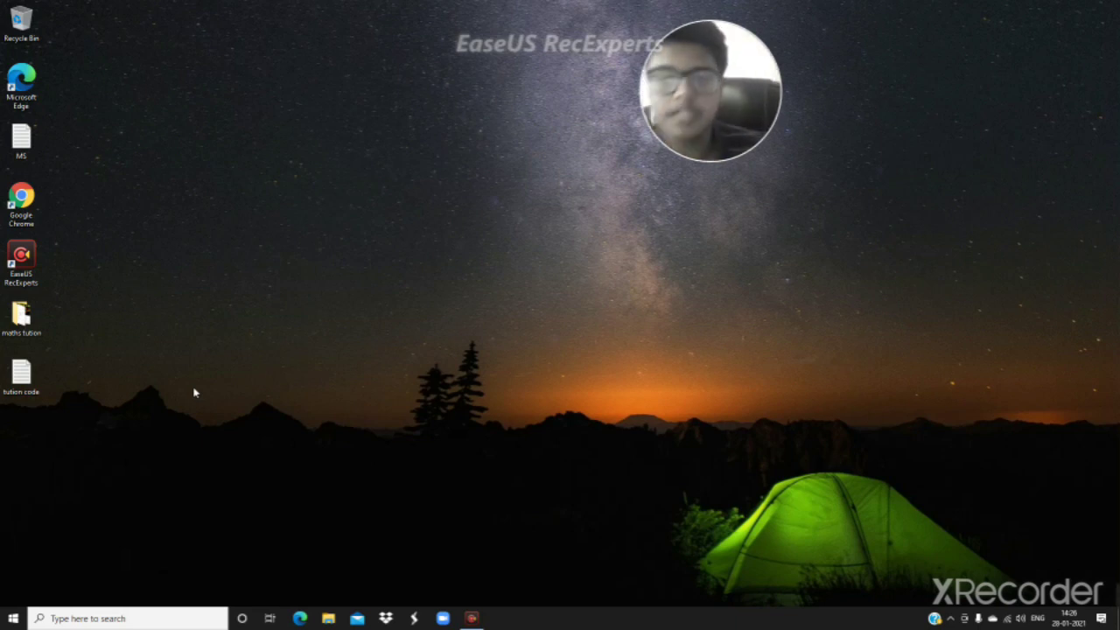
Launch Google Chrome in a maximized window and go to youtube.com.
{"action": "double_click", "coordinate": [22, 200]}
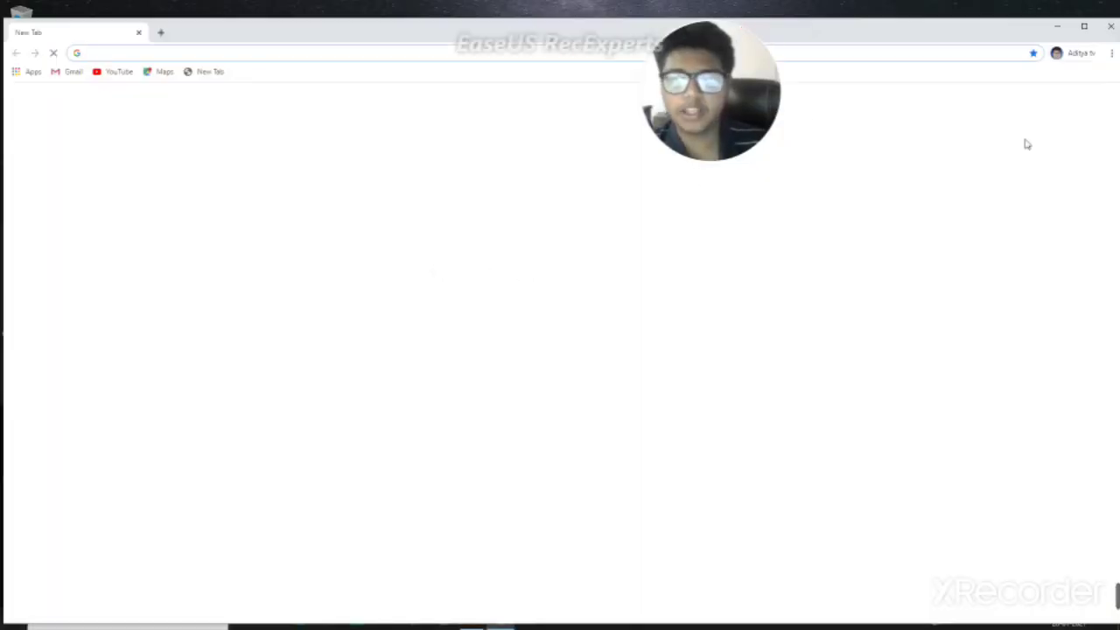
{"action": "left_click", "coordinate": [1083, 25]}
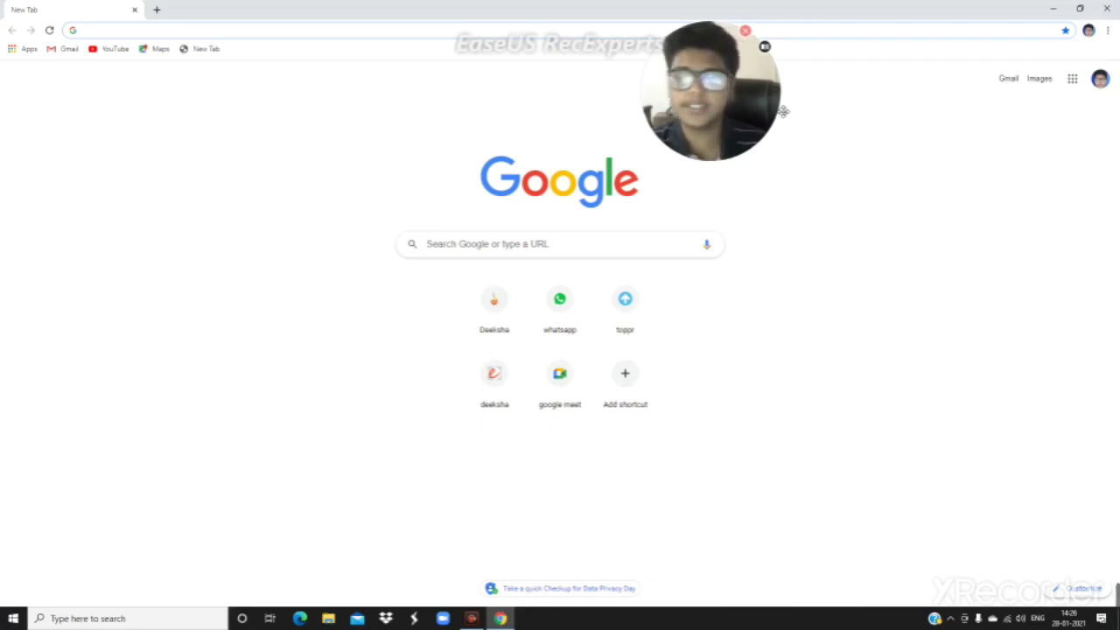
{"action": "left_click_drag", "start_coordinate": [783, 111], "coordinate": [188, 266]}
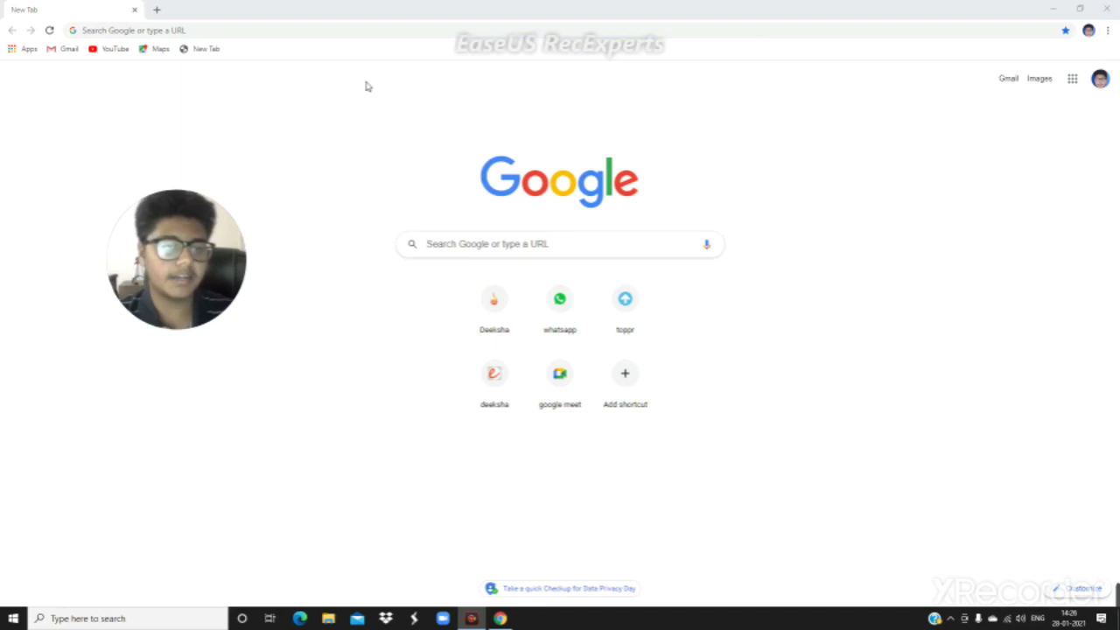
{"action": "left_click", "coordinate": [379, 32]}
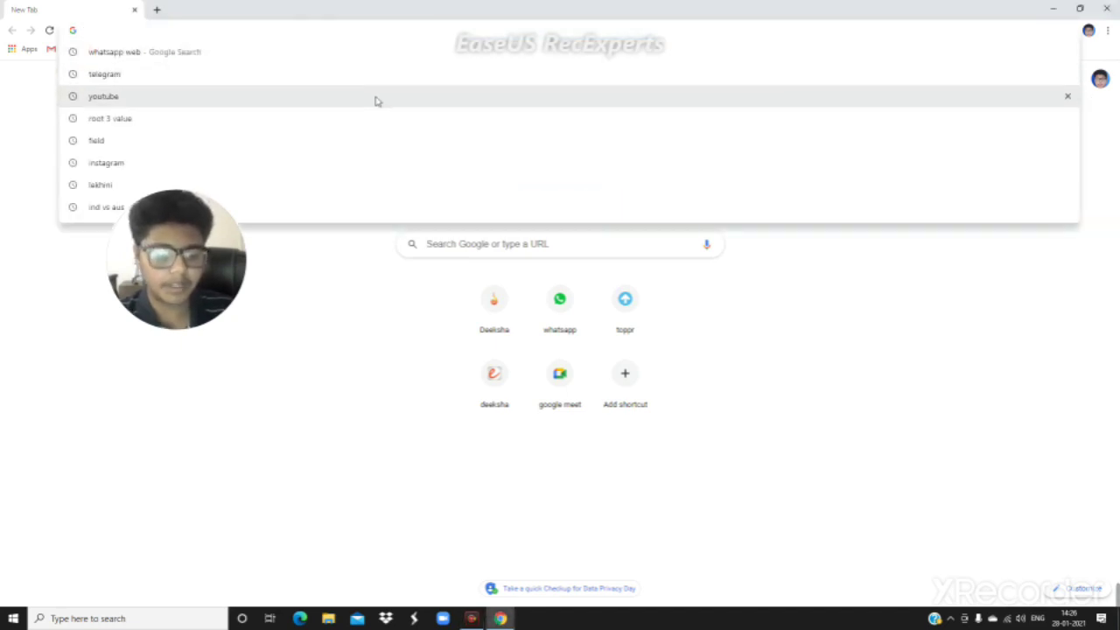
{"action": "type", "text": "youtube.com"}
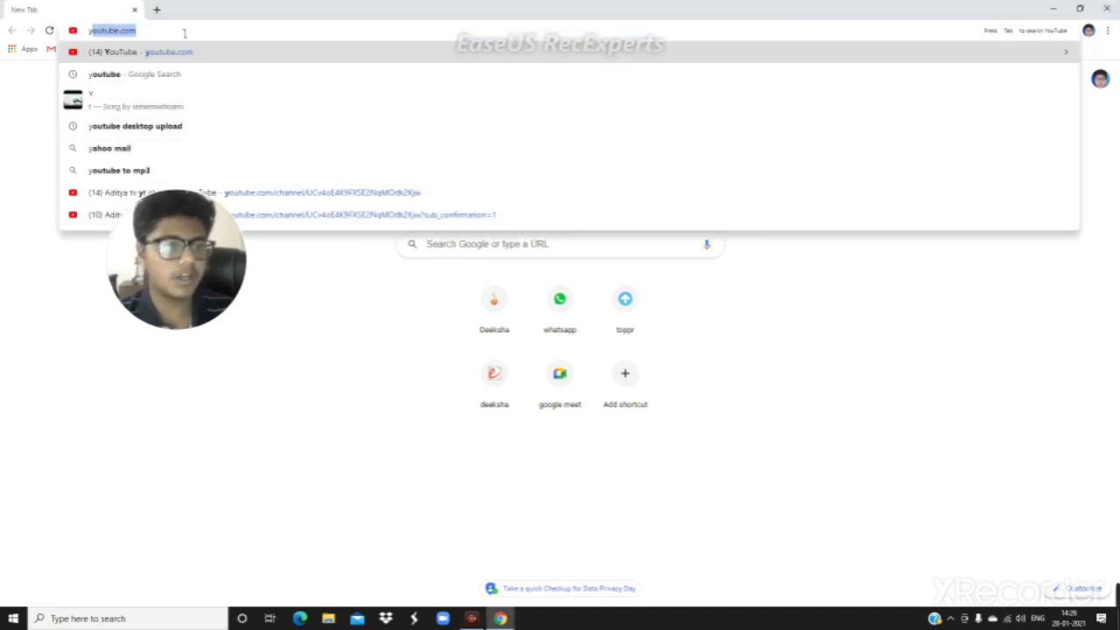
{"action": "left_click", "coordinate": [200, 58]}
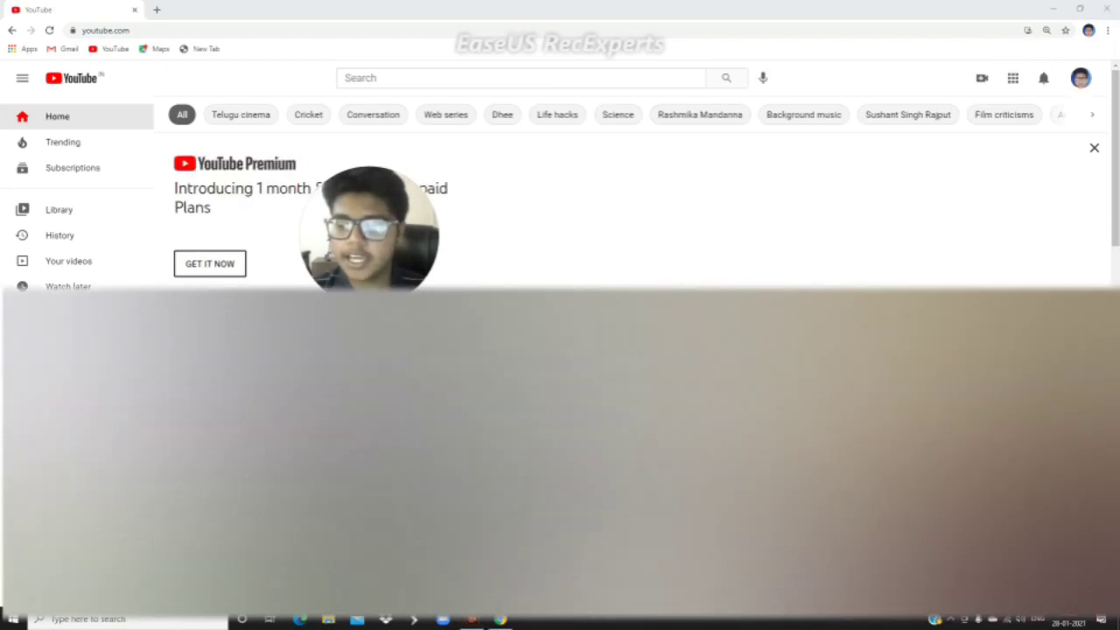
Mark the account avatar with a red arrow and open the account's own channel page.
{"action": "mouse_move", "coordinate": [921, 282]}
{"action": "left_mouse_down"}
{"action": "mouse_move", "coordinate": [1070, 94]}
{"action": "mouse_move", "coordinate": [1061, 87]}
{"action": "left_mouse_up"}
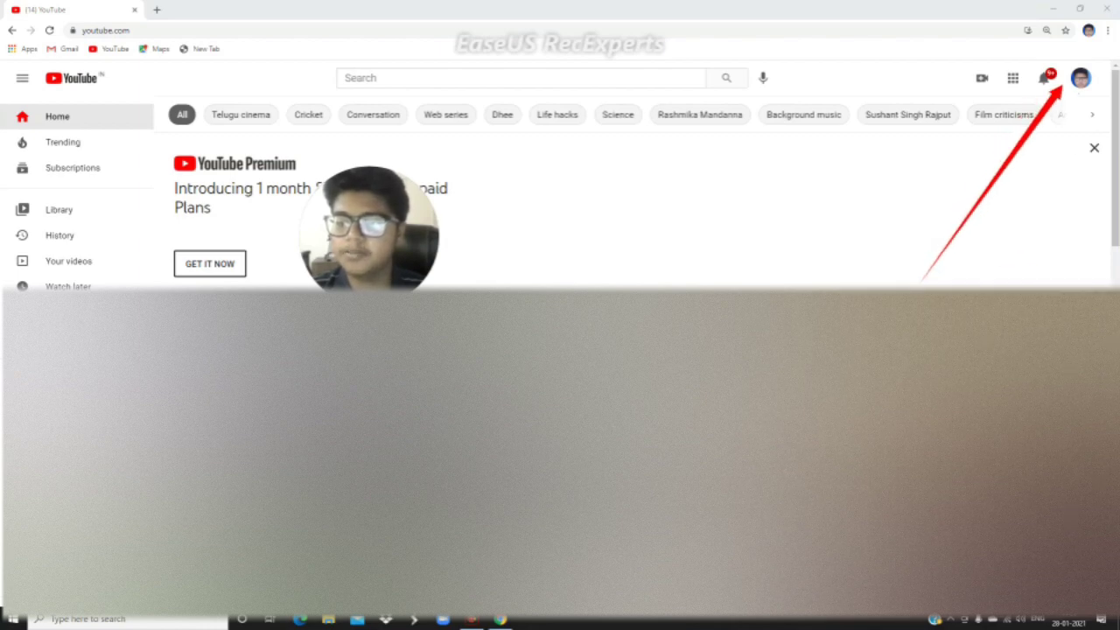
{"action": "left_click", "coordinate": [1083, 84]}
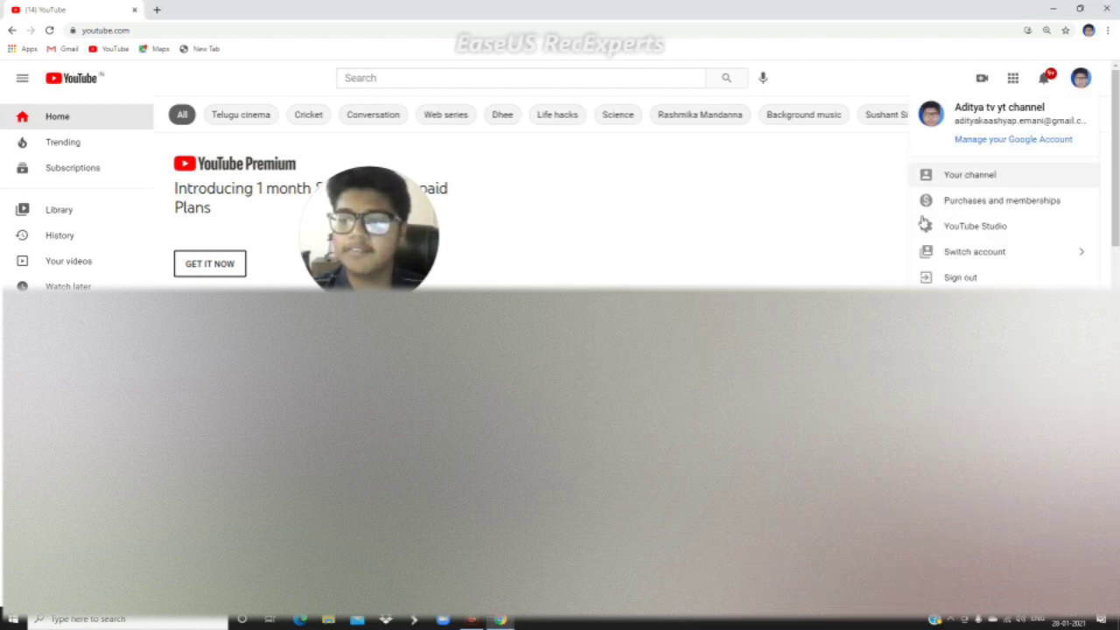
{"action": "left_click", "coordinate": [998, 184]}
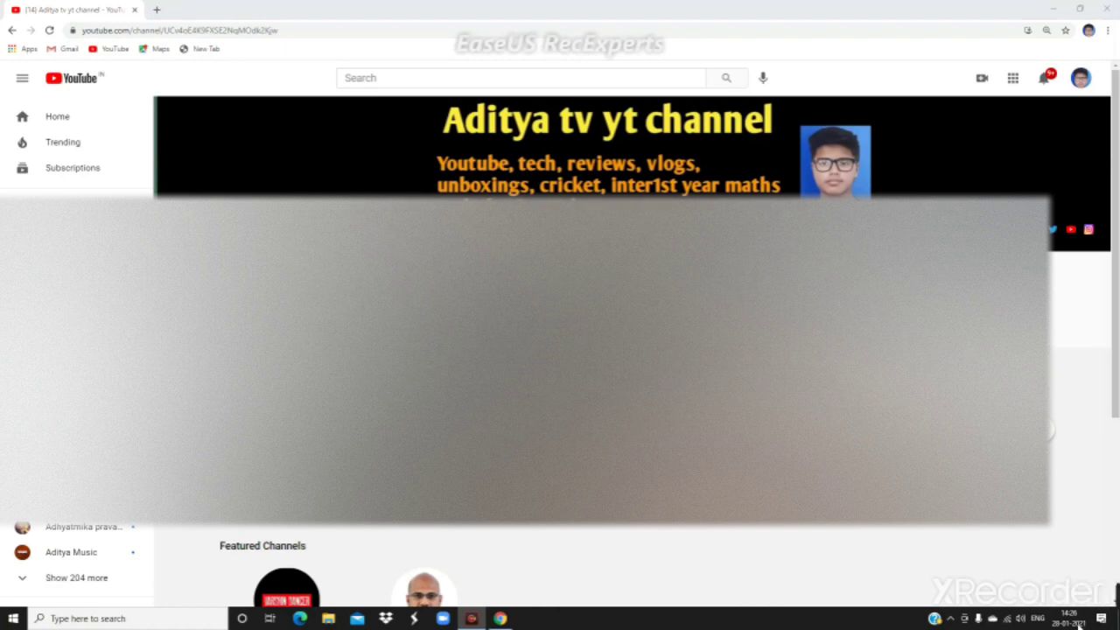
{"action": "left_click", "coordinate": [1075, 596]}
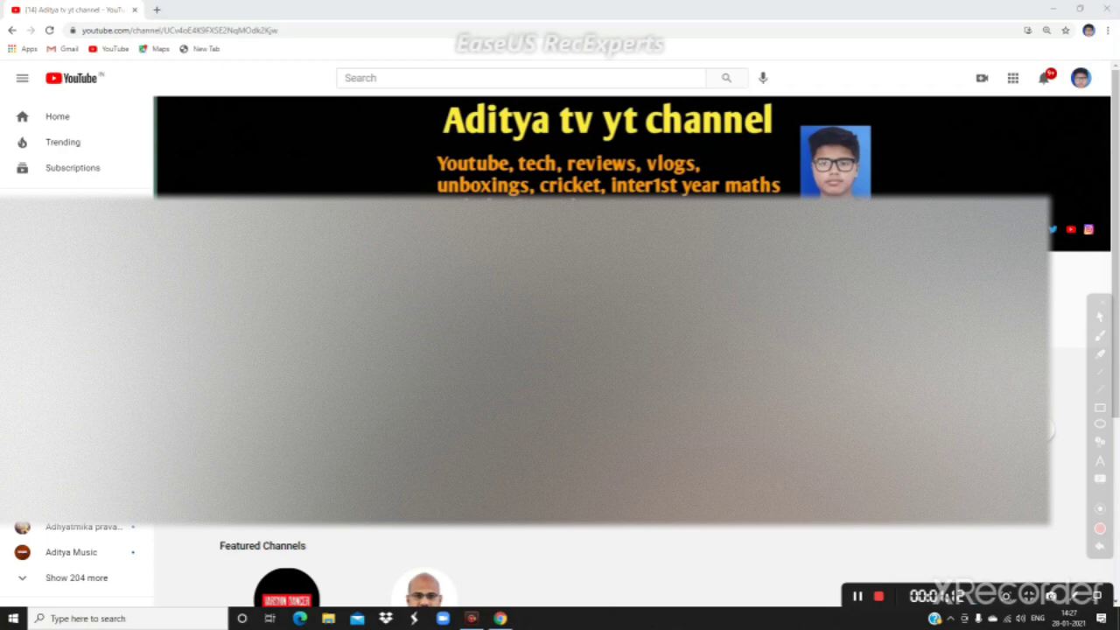
{"action": "left_click", "coordinate": [1104, 304]}
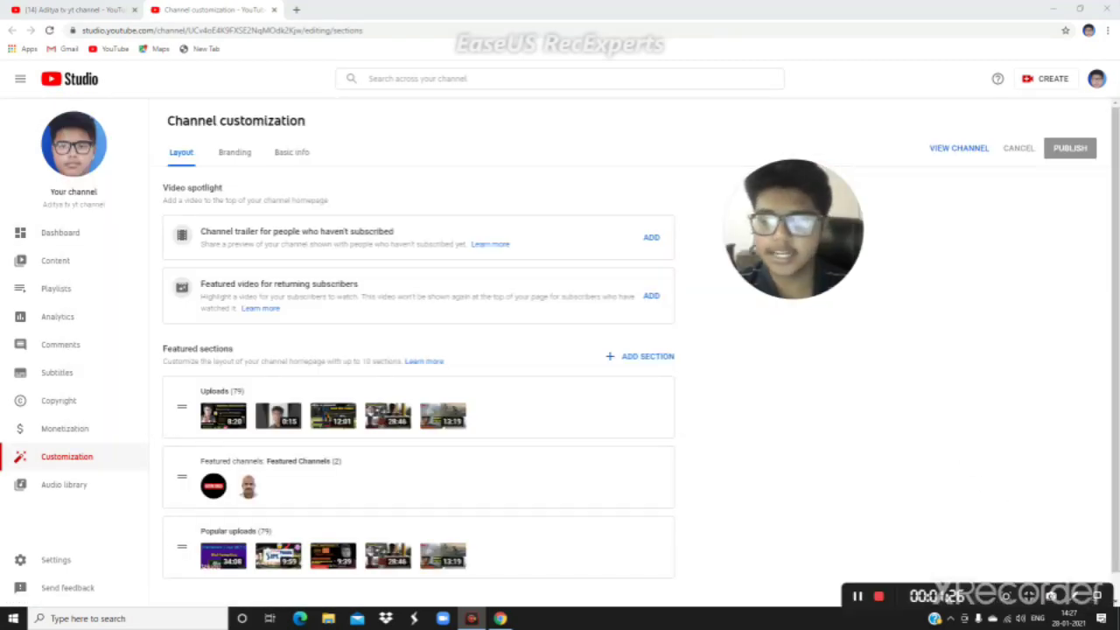
Mark the channel trailer's add option with a red annotation arrow and clear the arrow.
{"action": "left_click", "coordinate": [1076, 594]}
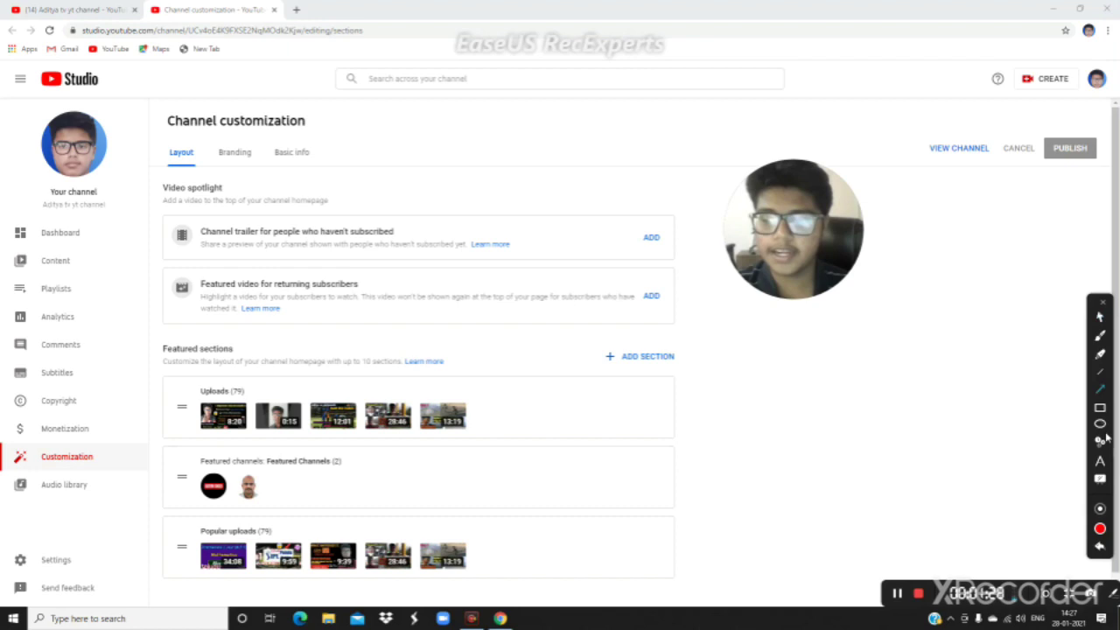
{"action": "left_click_drag", "start_coordinate": [870, 364], "coordinate": [639, 245]}
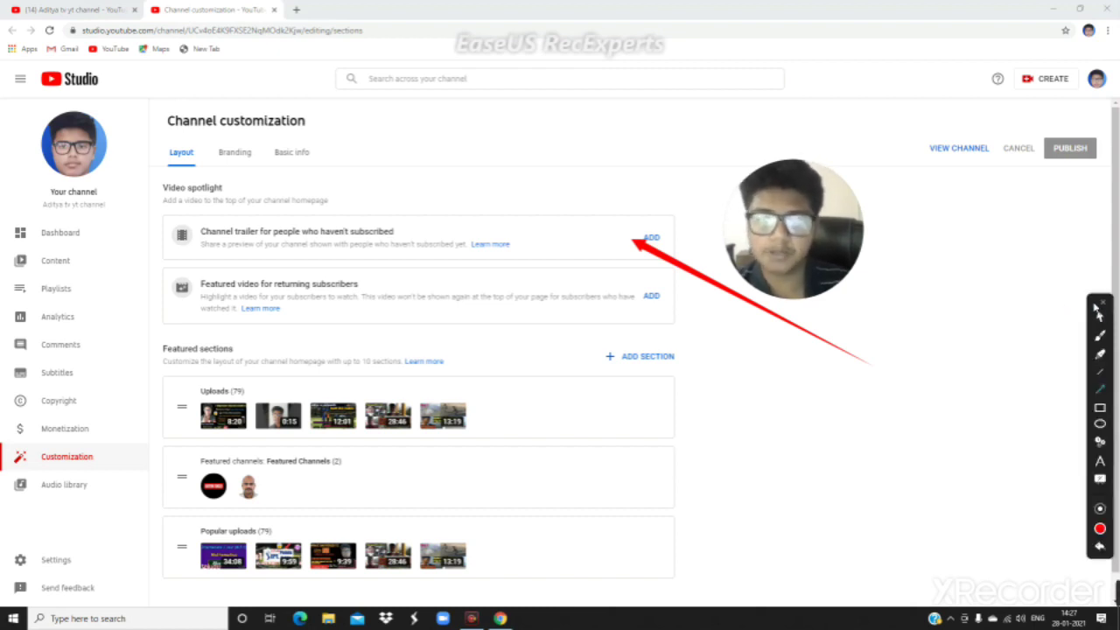
{"action": "left_click", "coordinate": [1097, 308]}
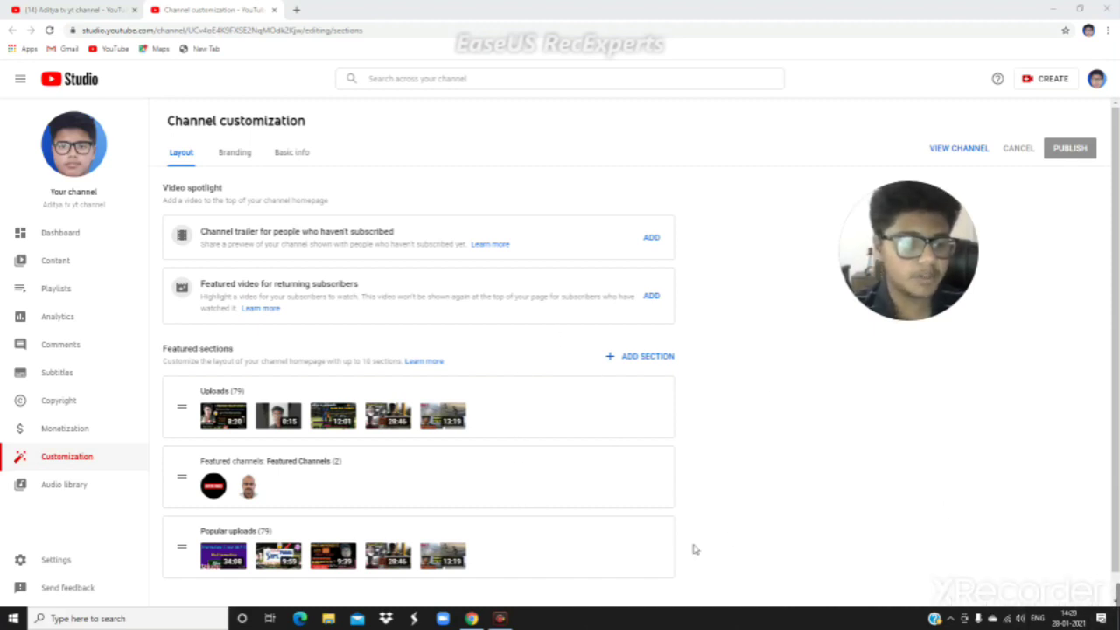
Mark the Featured Channels section with a red annotation arrow and clear the arrow.
{"action": "scroll", "coordinate": [262, 441], "scroll_direction": "down", "scroll_amount": 1}
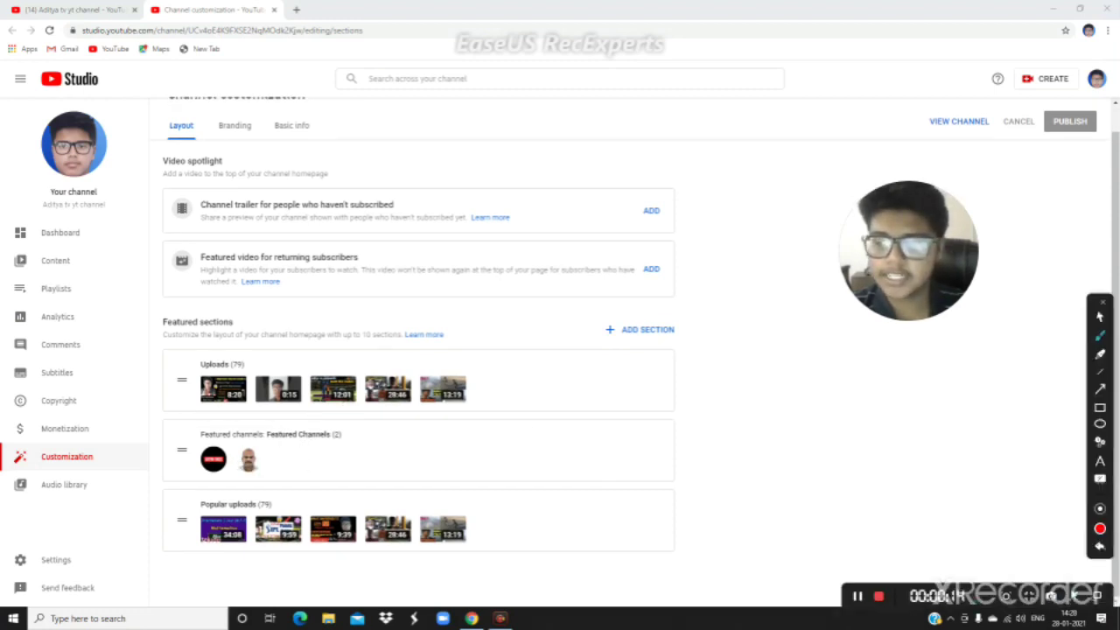
{"action": "left_click", "coordinate": [1099, 390]}
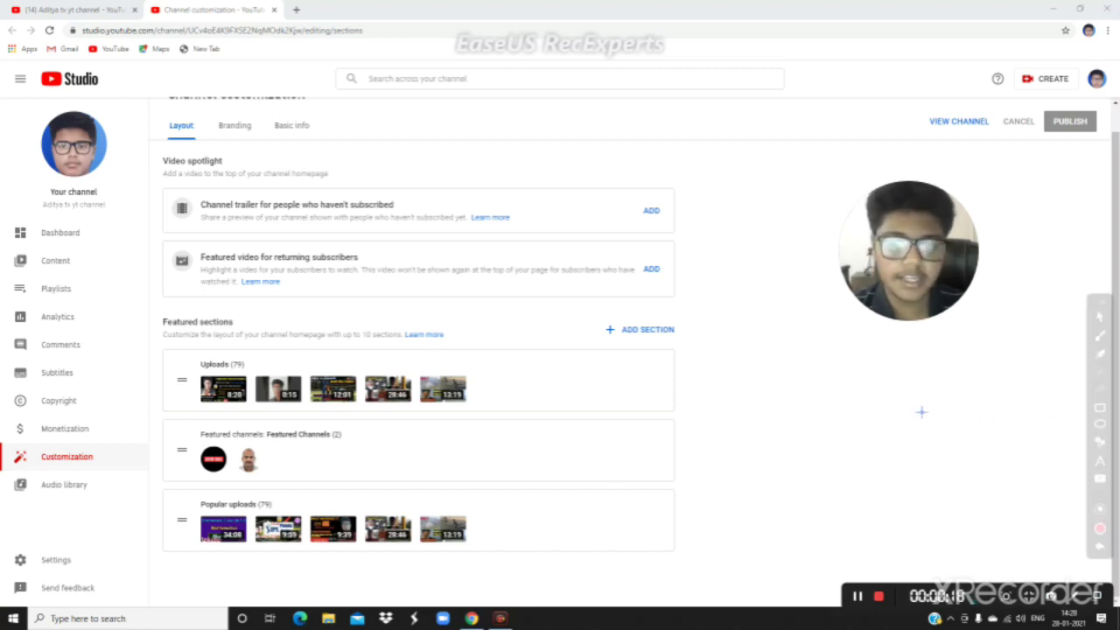
{"action": "mouse_move", "coordinate": [916, 411]}
{"action": "left_mouse_down"}
{"action": "mouse_move", "coordinate": [484, 476]}
{"action": "mouse_move", "coordinate": [406, 475]}
{"action": "left_mouse_up"}
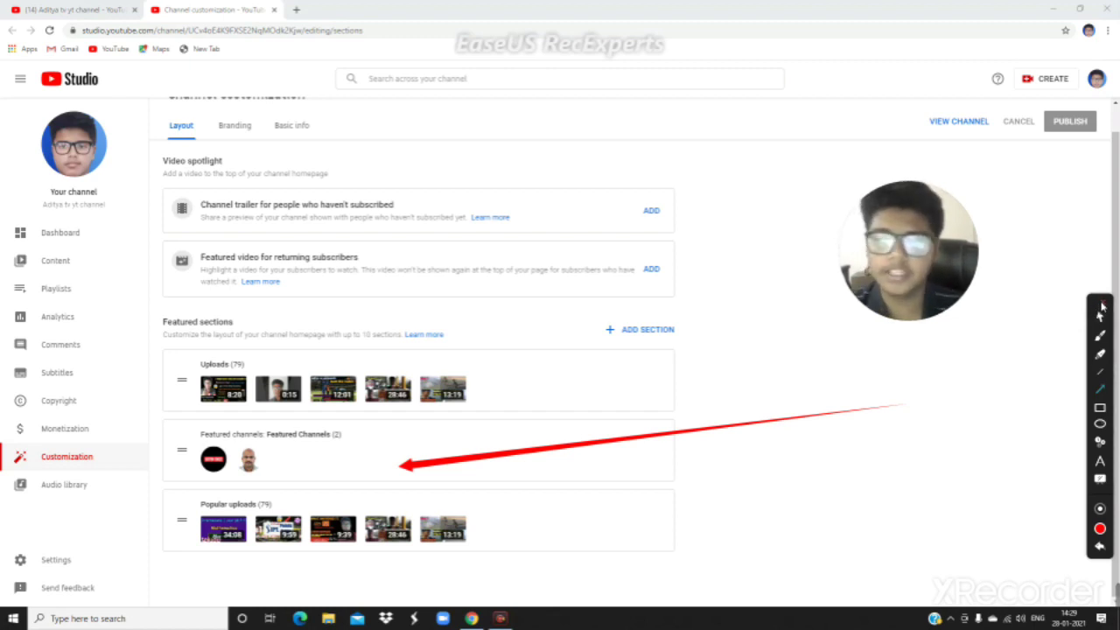
{"action": "left_click", "coordinate": [1100, 303]}
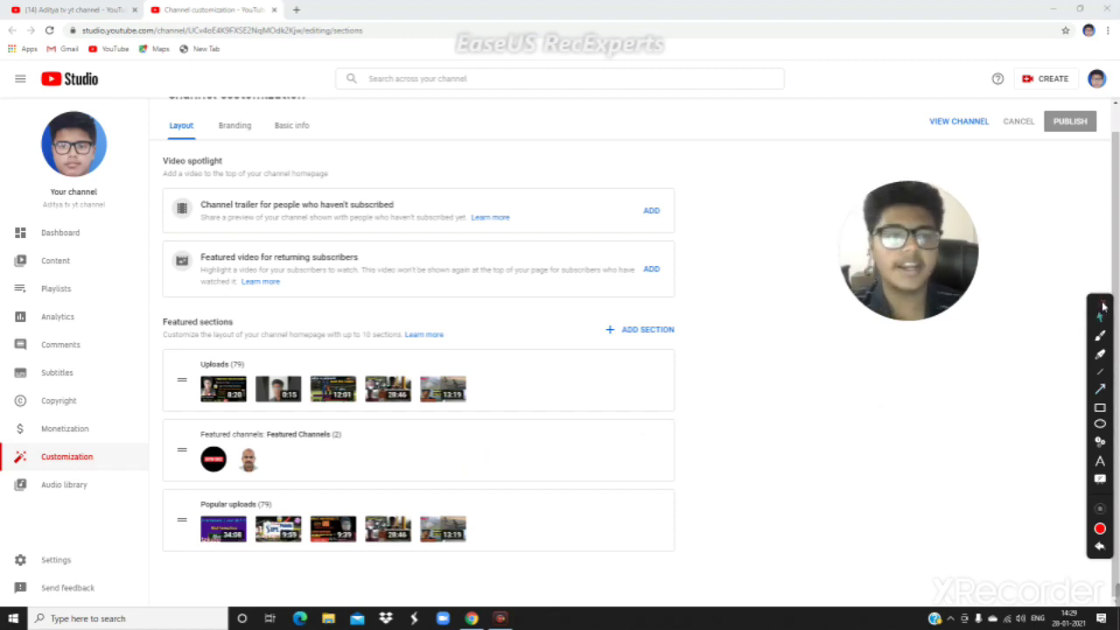
View the channel's Branding settings, marking the video watermark section with red arrows and clearing them.
{"action": "left_click", "coordinate": [235, 125]}
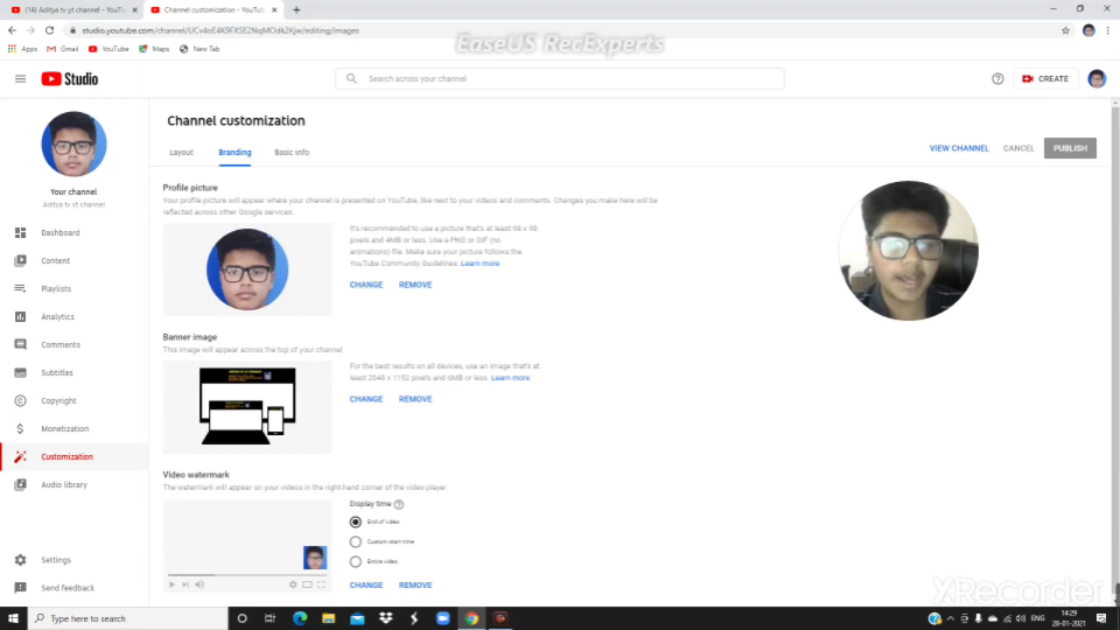
{"action": "left_click", "coordinate": [1076, 598]}
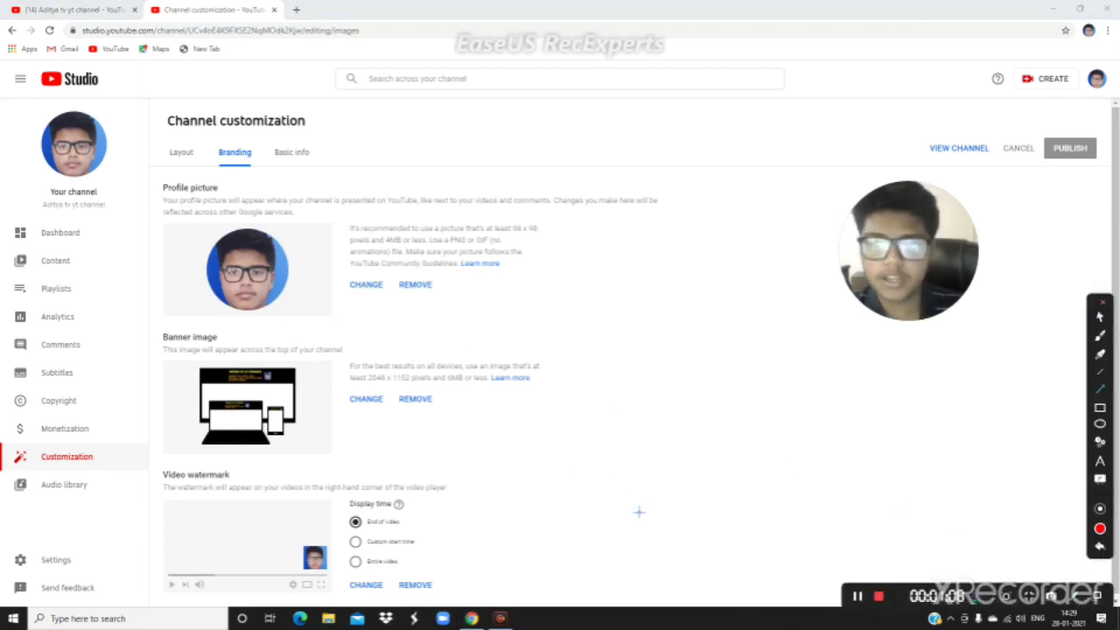
{"action": "mouse_move", "coordinate": [623, 504]}
{"action": "left_mouse_down"}
{"action": "mouse_move", "coordinate": [228, 500]}
{"action": "mouse_move", "coordinate": [221, 490]}
{"action": "left_mouse_up"}
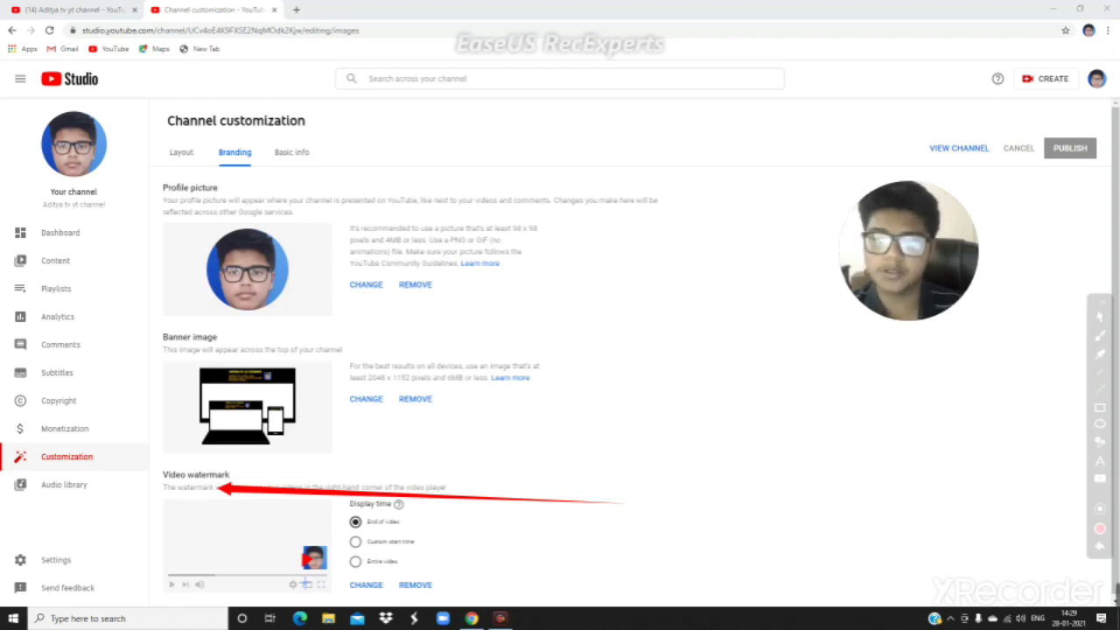
{"action": "mouse_move", "coordinate": [1056, 591]}
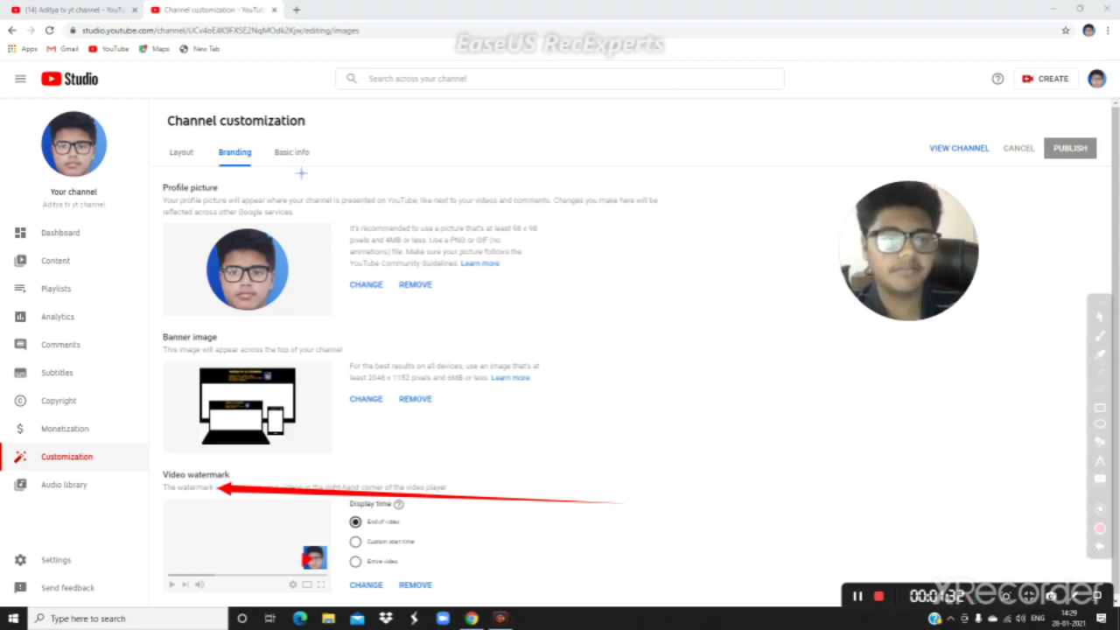
{"action": "left_click", "coordinate": [1100, 316]}
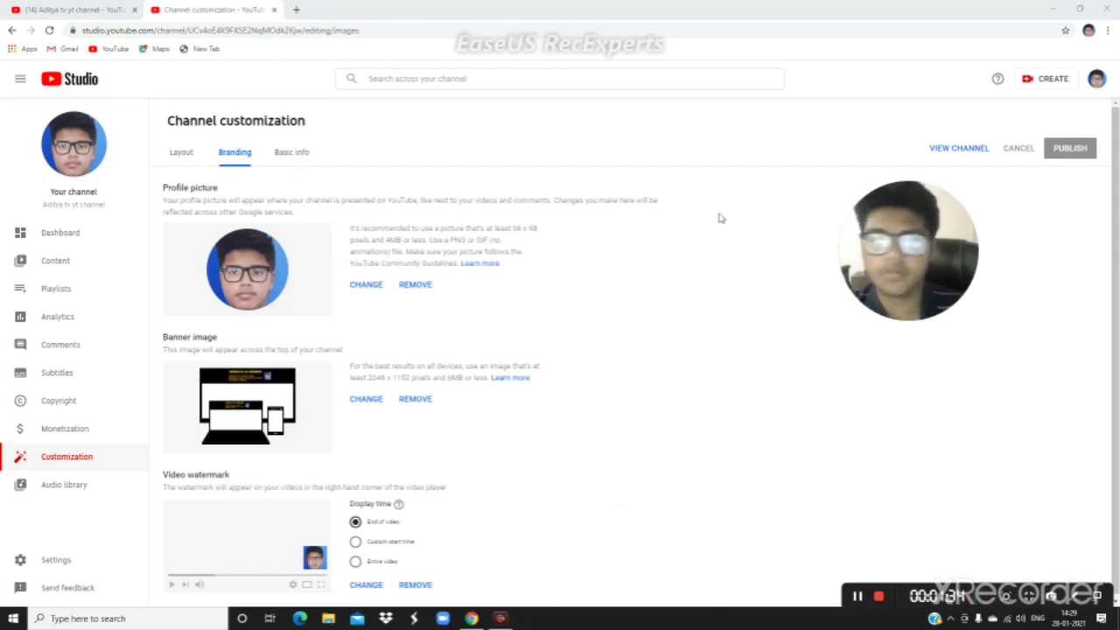
Review the channel's Basic info settings, from the description and channel URLs to the links and contact info.
{"action": "left_click", "coordinate": [293, 150]}
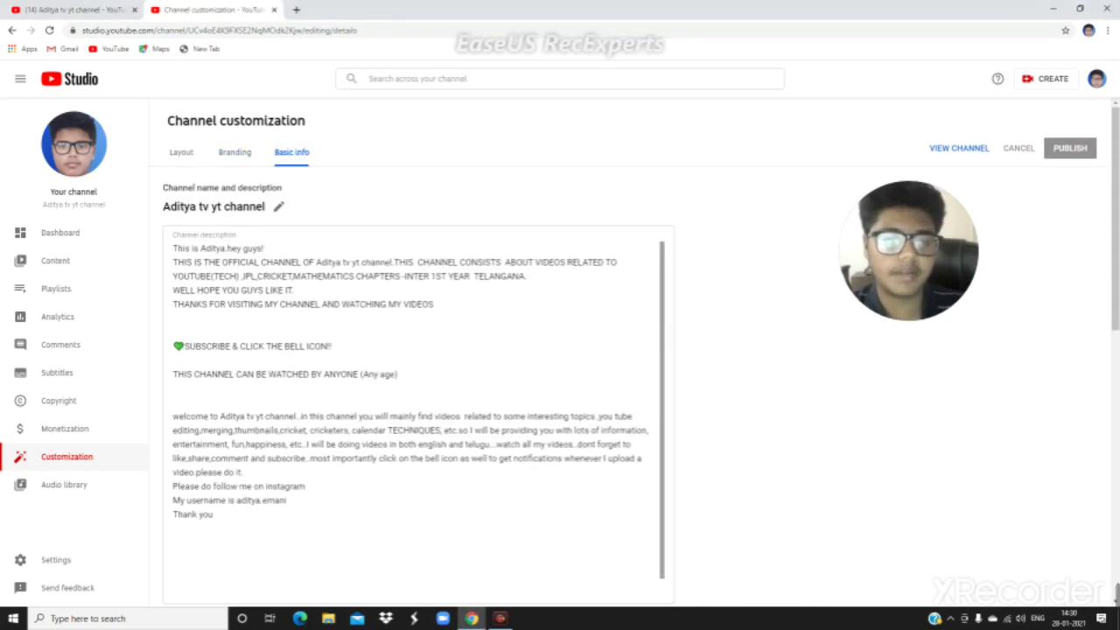
{"action": "scroll", "coordinate": [350, 289], "scroll_direction": "down", "scroll_amount": 4}
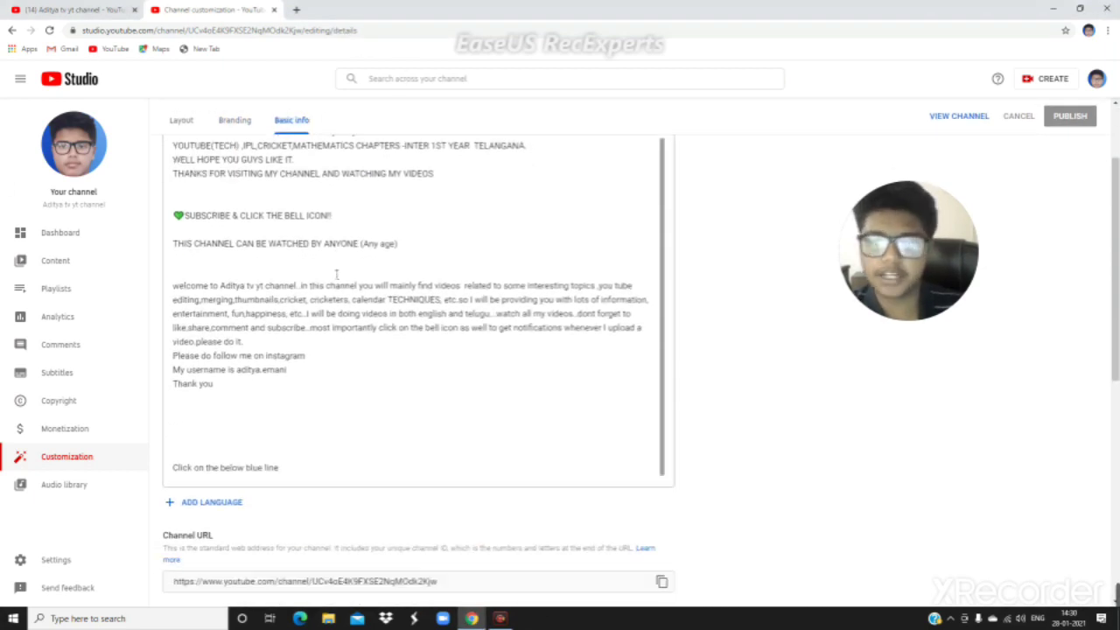
{"action": "scroll", "coordinate": [336, 274], "scroll_direction": "down", "scroll_amount": 3}
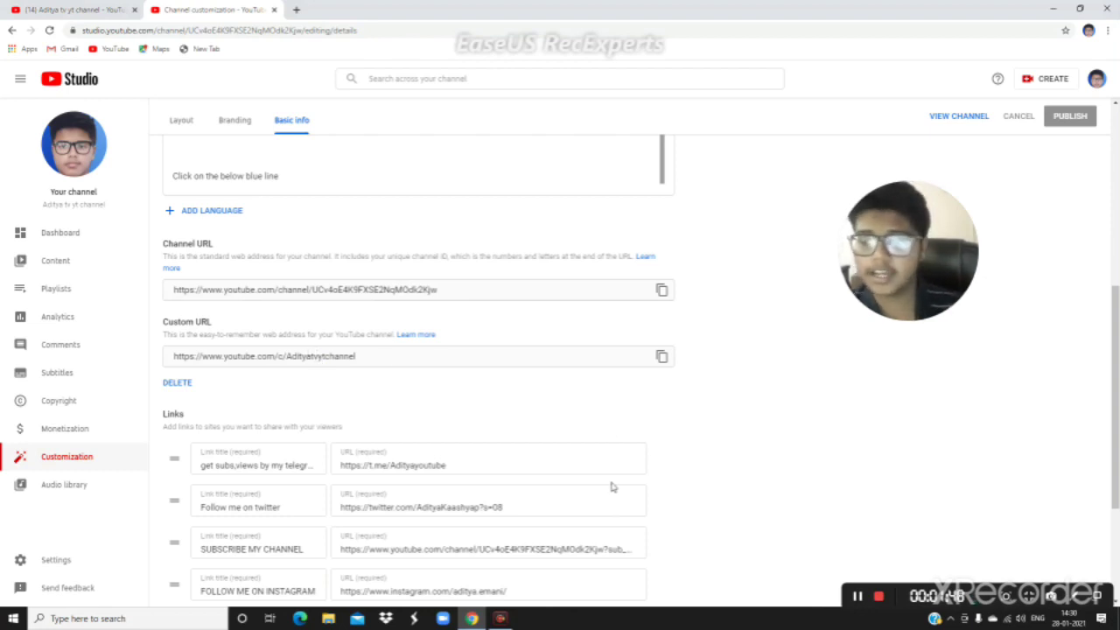
{"action": "scroll", "coordinate": [270, 310], "scroll_direction": "down", "scroll_amount": 2}
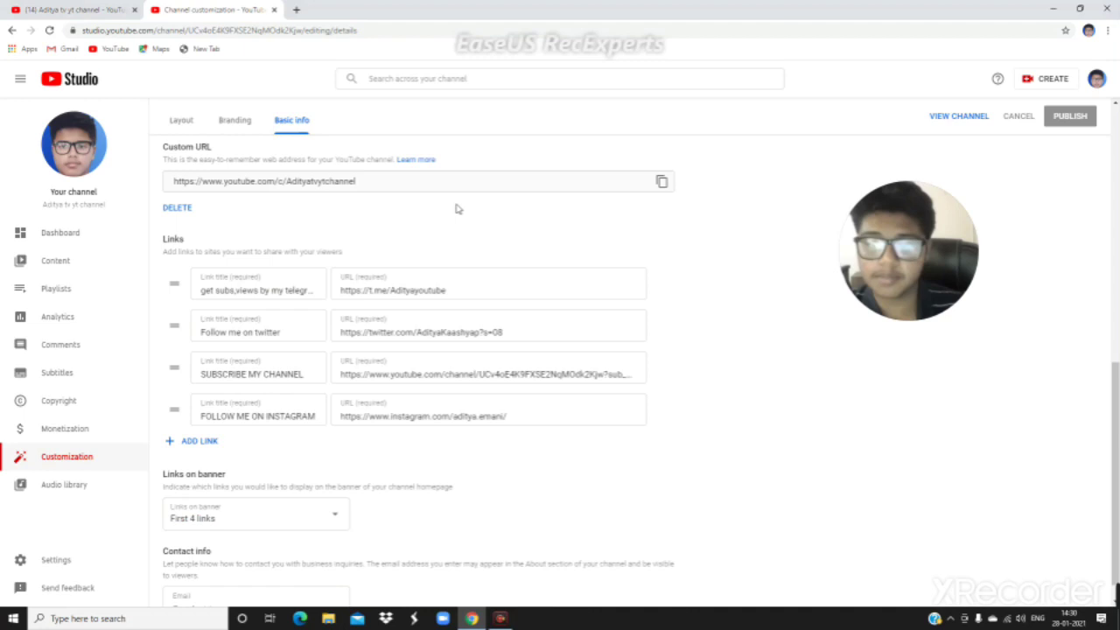
{"action": "scroll", "coordinate": [411, 291], "scroll_direction": "down", "scroll_amount": 1}
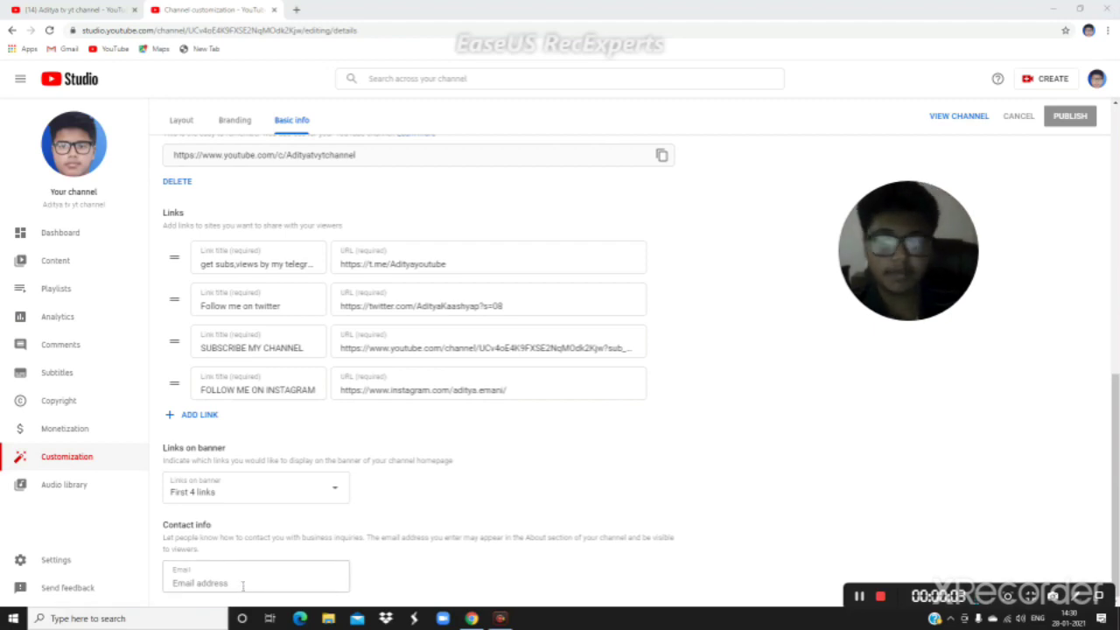
{"action": "scroll", "coordinate": [493, 375], "scroll_direction": "up", "scroll_amount": 5}
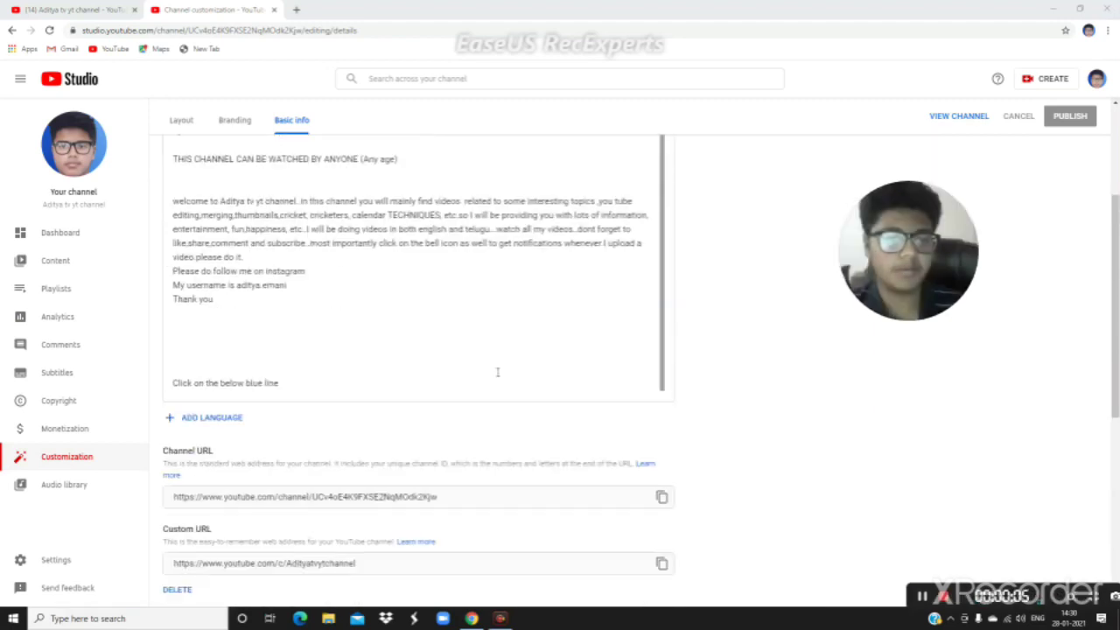
{"action": "scroll", "coordinate": [495, 363], "scroll_direction": "up", "scroll_amount": 5}
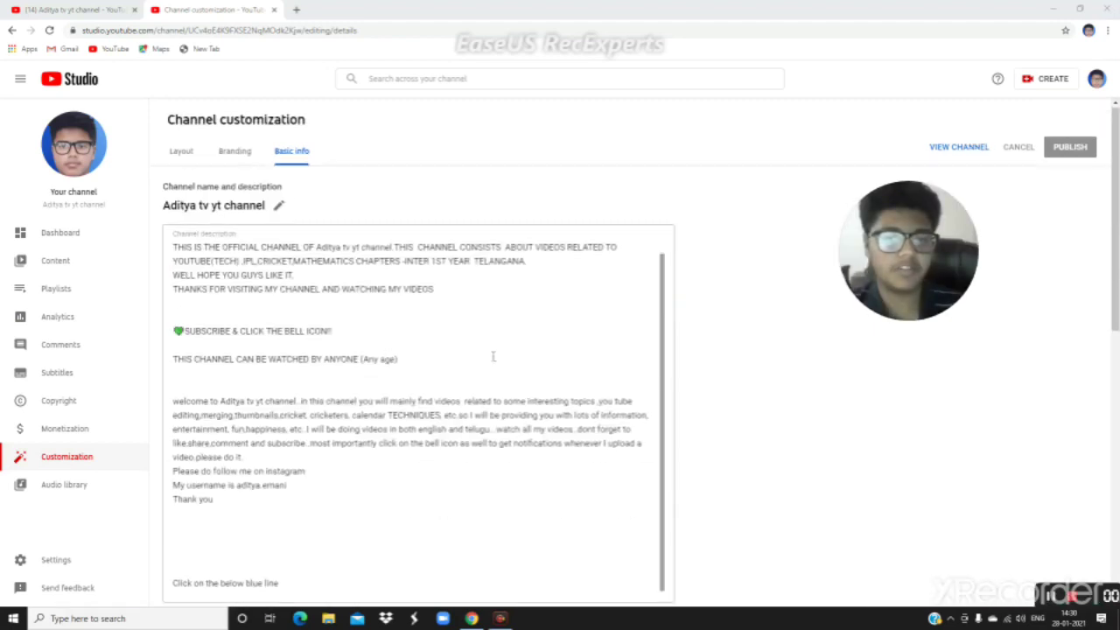
View the channel's Branding settings again and return to the Featured sections in the Layout settings.
{"action": "left_click", "coordinate": [245, 152]}
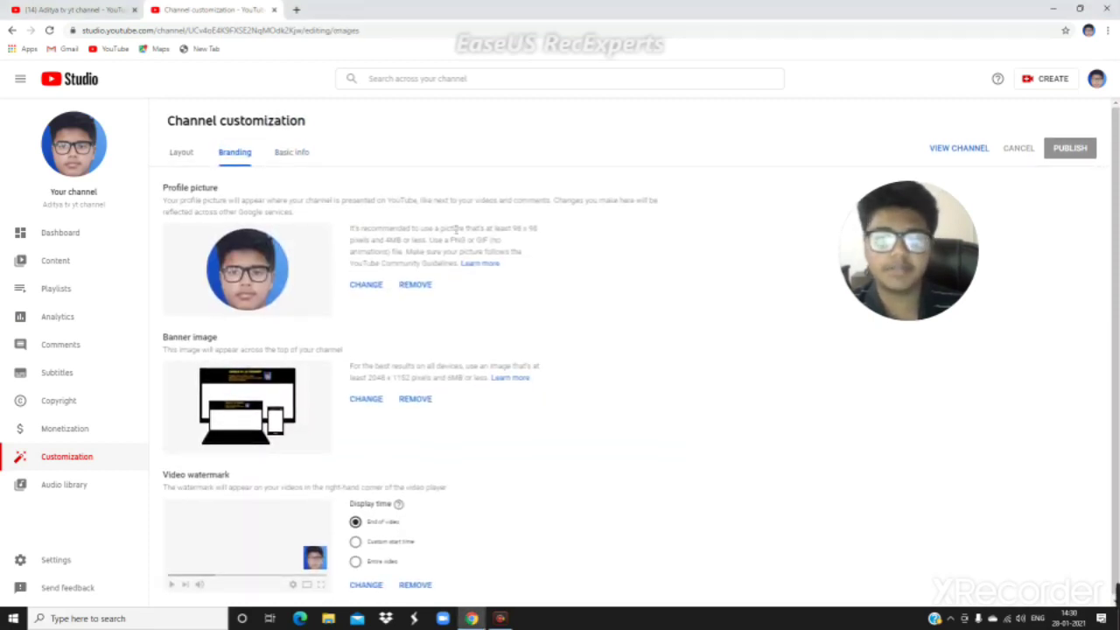
{"action": "mouse_move", "coordinate": [1020, 603]}
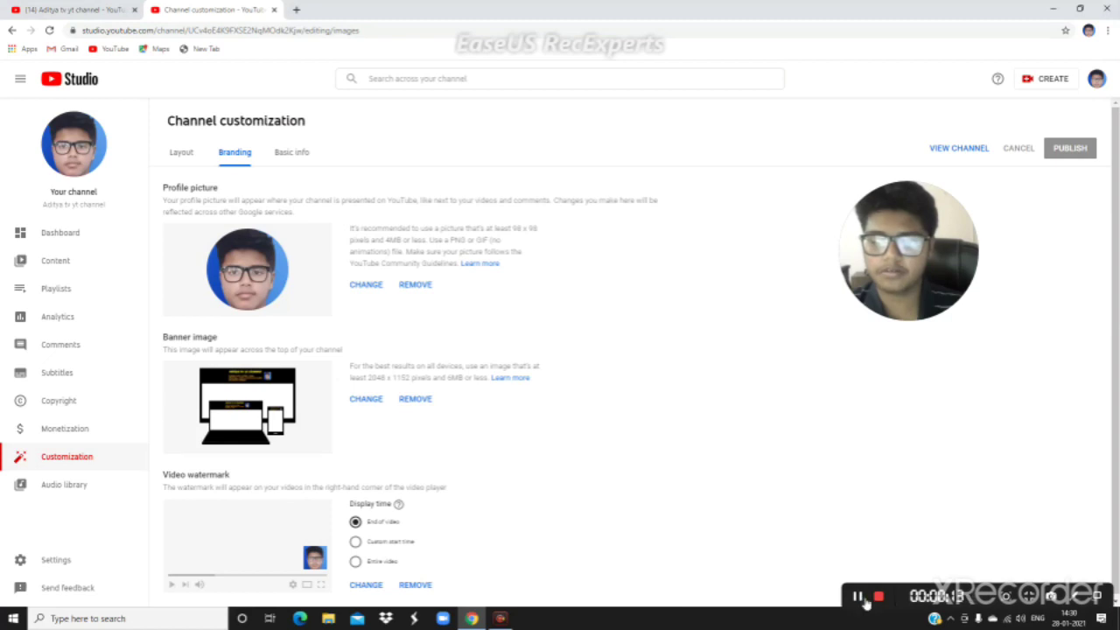
{"action": "left_click", "coordinate": [181, 150]}
{"action": "scroll", "coordinate": [587, 359], "scroll_direction": "down", "scroll_amount": 1}
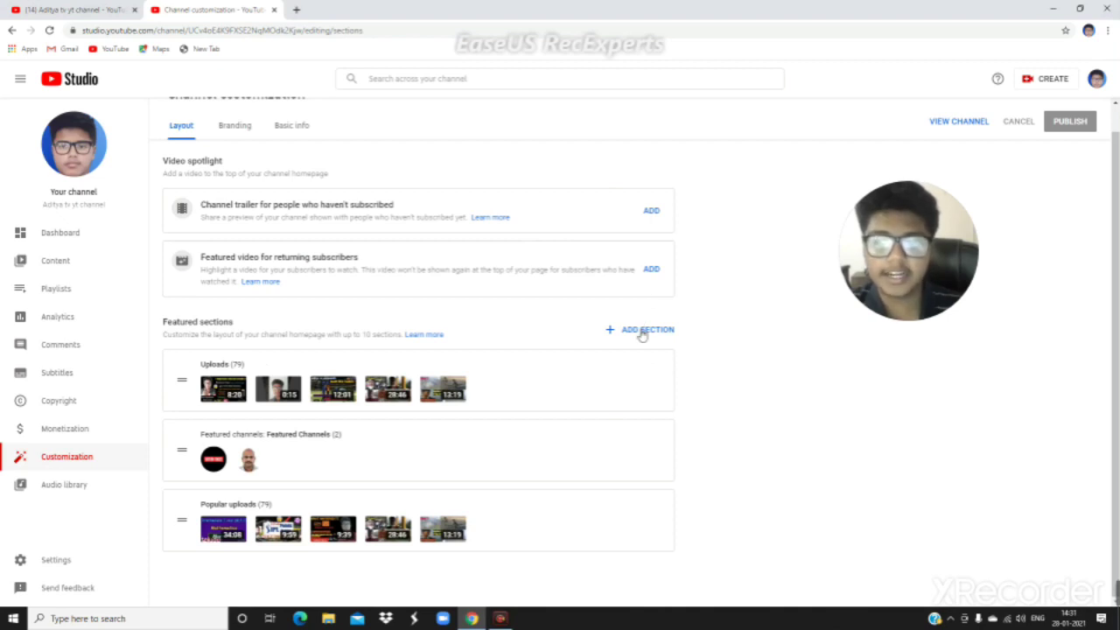
Mark the Add Section option of the Featured sections with a red annotation arrow and clear the arrow.
{"action": "mouse_move", "coordinate": [1104, 595]}
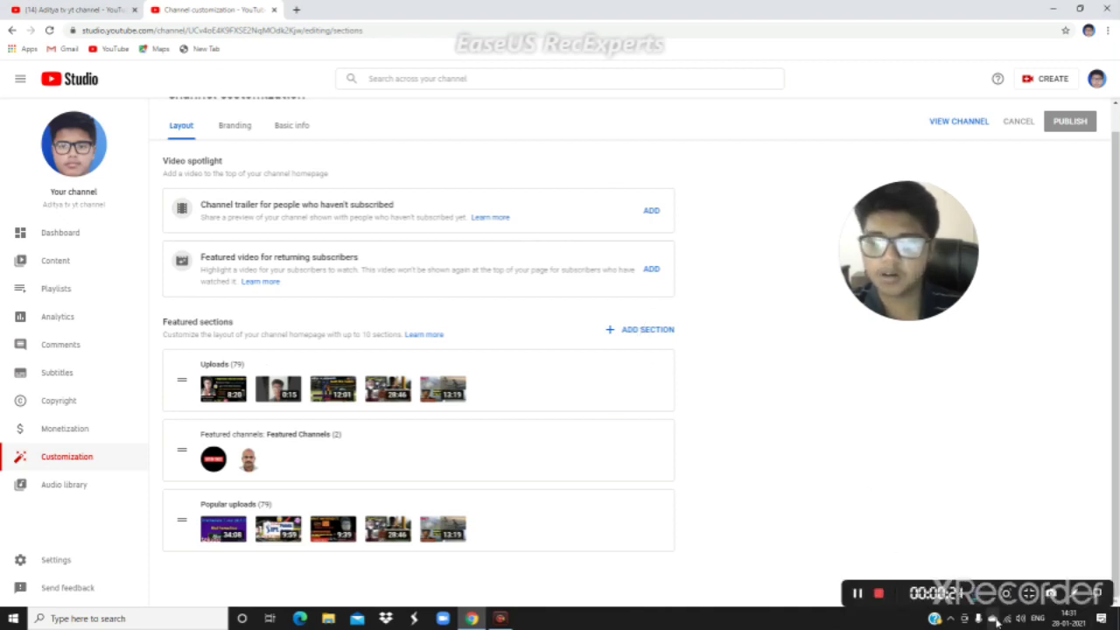
{"action": "left_click", "coordinate": [1057, 594]}
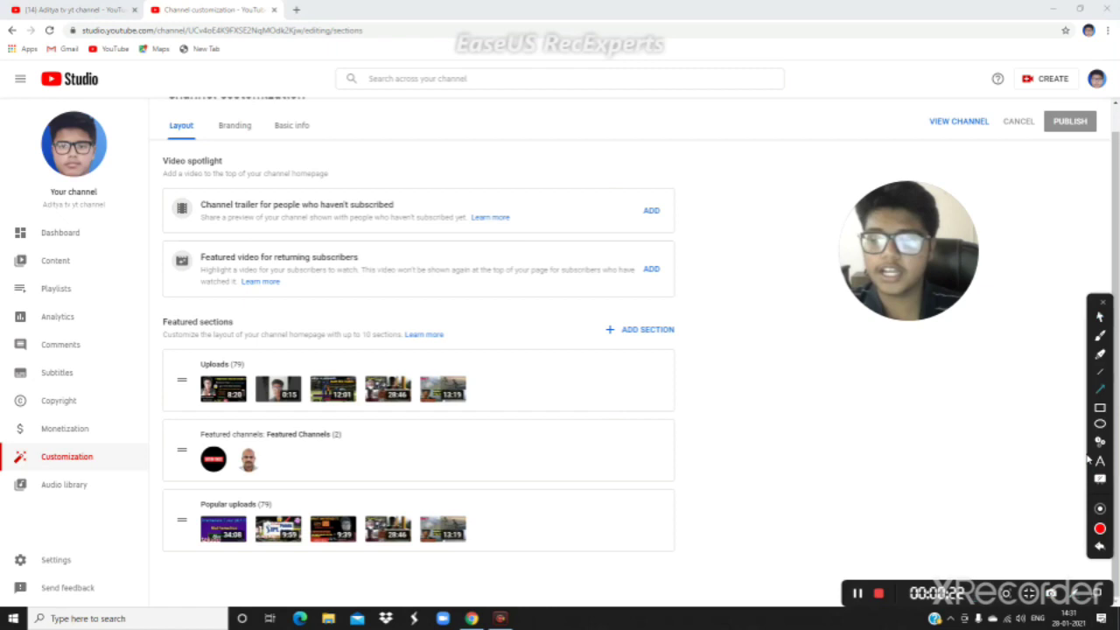
{"action": "left_click", "coordinate": [1101, 370]}
{"action": "mouse_move", "coordinate": [786, 426]}
{"action": "left_mouse_down"}
{"action": "mouse_move", "coordinate": [680, 380]}
{"action": "mouse_move", "coordinate": [657, 346]}
{"action": "left_mouse_up"}
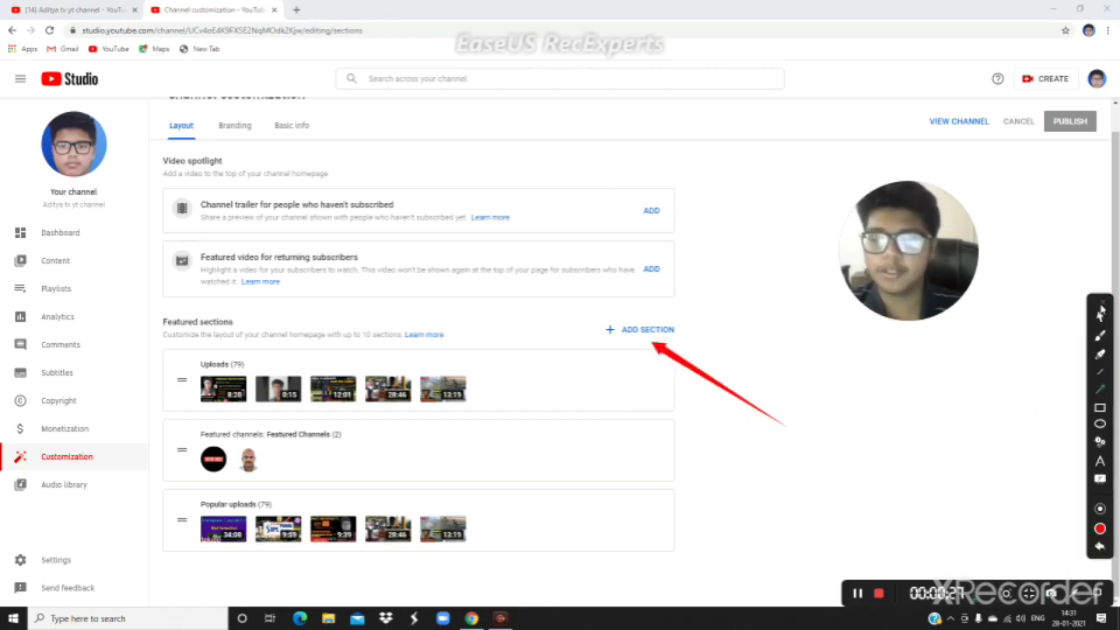
{"action": "left_click", "coordinate": [1101, 308]}
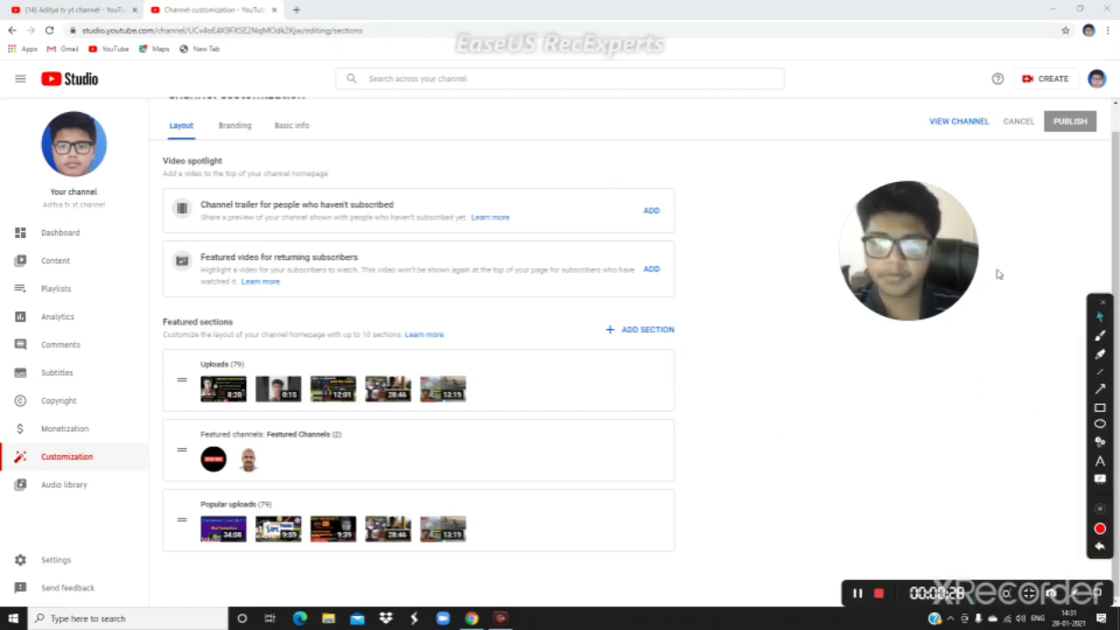
Open the choice of section types for a new featured section and view it down to Featured channels.
{"action": "left_click", "coordinate": [636, 330]}
{"action": "scroll", "coordinate": [624, 395], "scroll_direction": "down", "scroll_amount": 1}
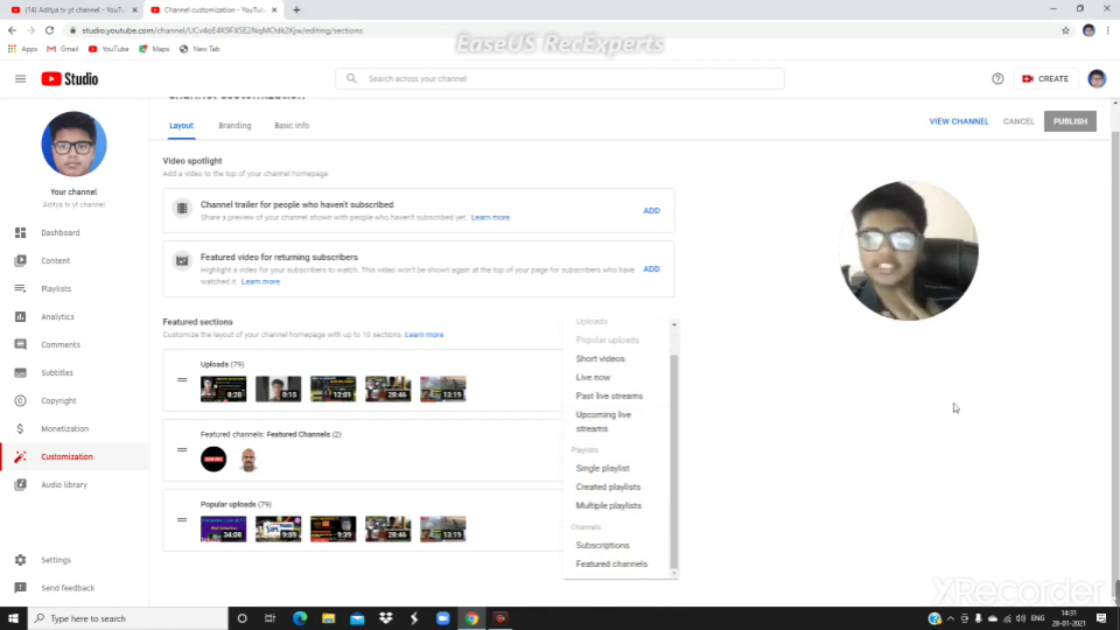
{"action": "mouse_move", "coordinate": [860, 289]}
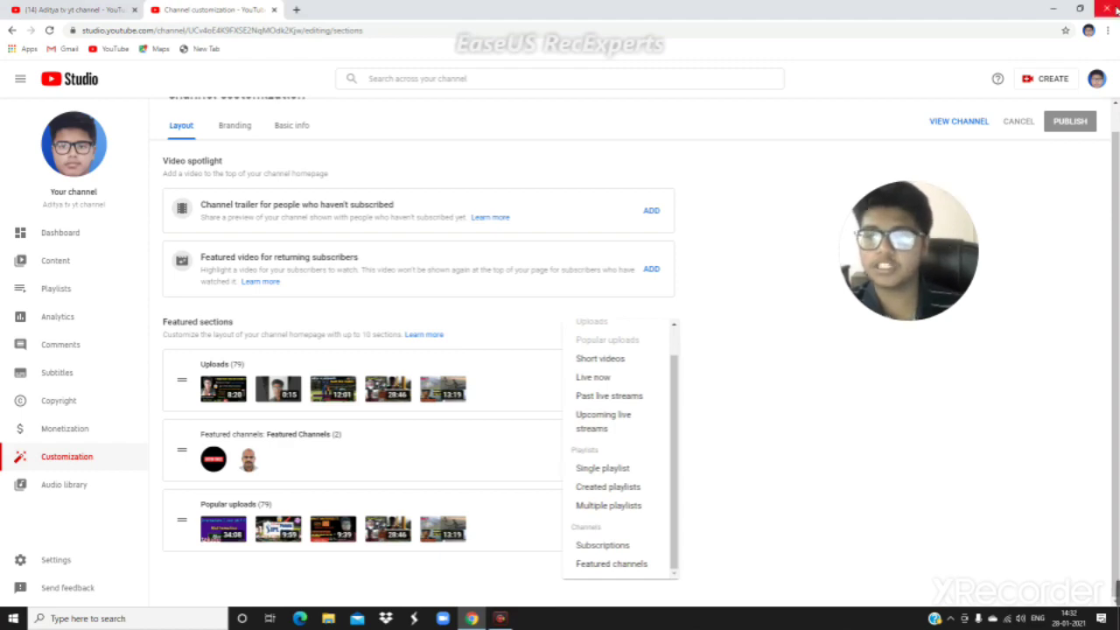
Close the browser window with the channel customization page and return to the desktop.
{"action": "left_click", "coordinate": [1104, 9]}
{"action": "left_click_drag", "start_coordinate": [912, 251], "coordinate": [512, 287]}
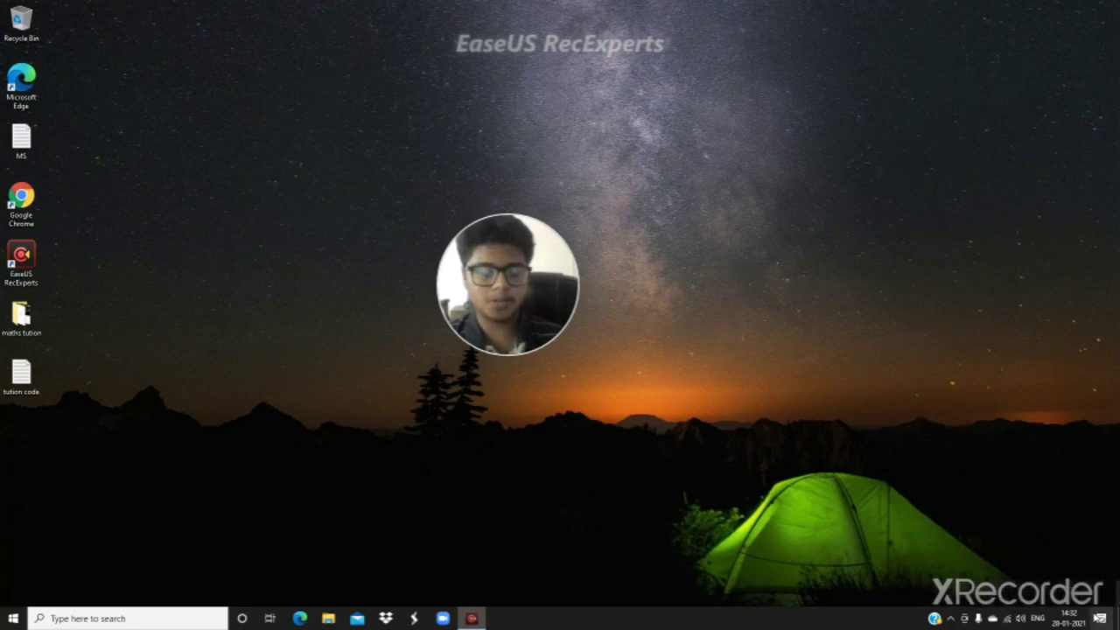
{"action": "mouse_move", "coordinate": [1073, 593]}
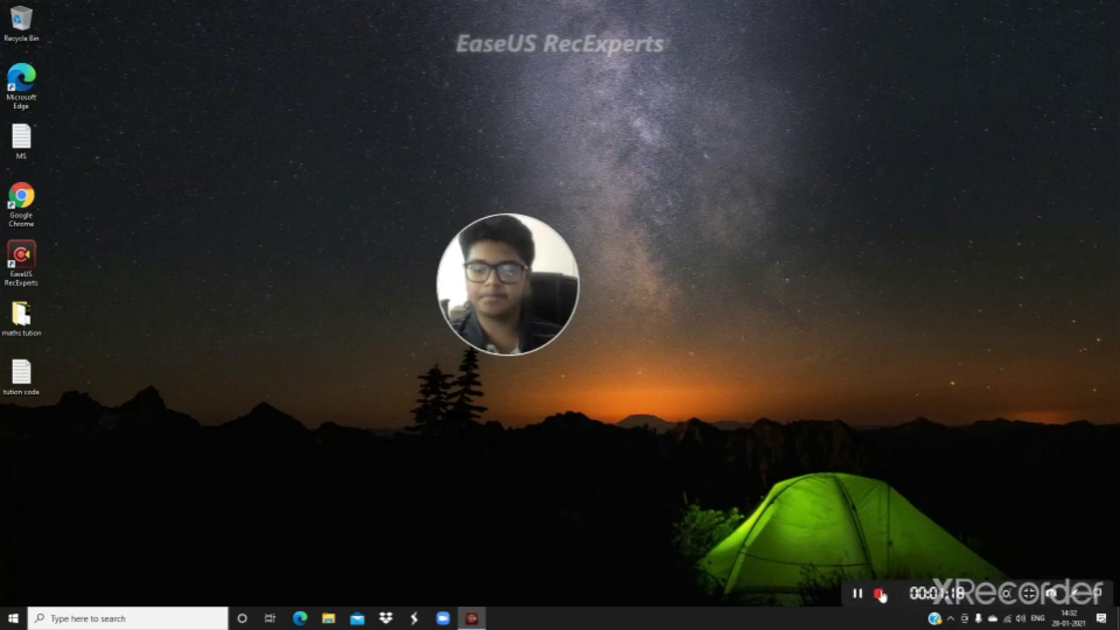